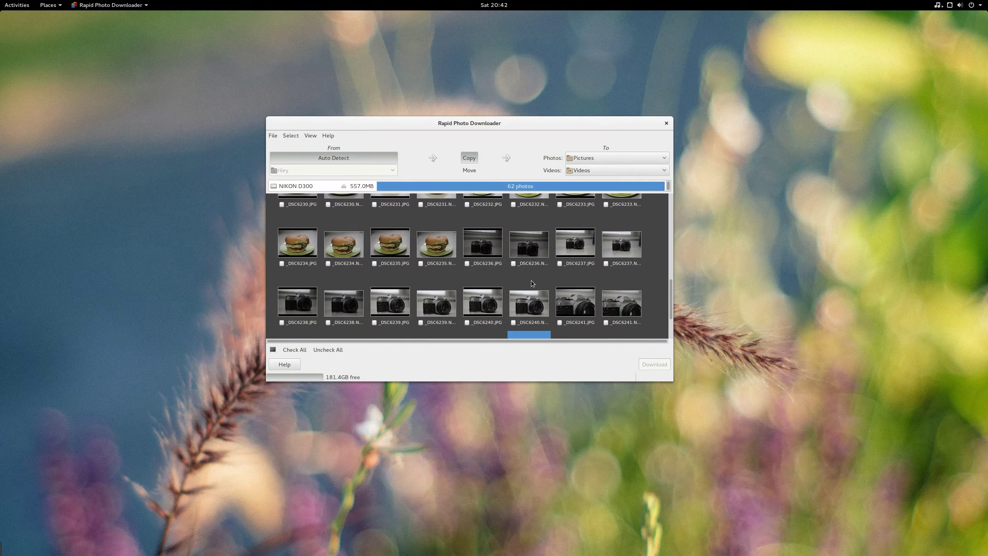
# Check the photos from _DSC6236.JPG onward and download them under job code Film-Camera
pyautogui.keyDown('shift'); pyautogui.click(465, 265); pyautogui.keyUp('shift')
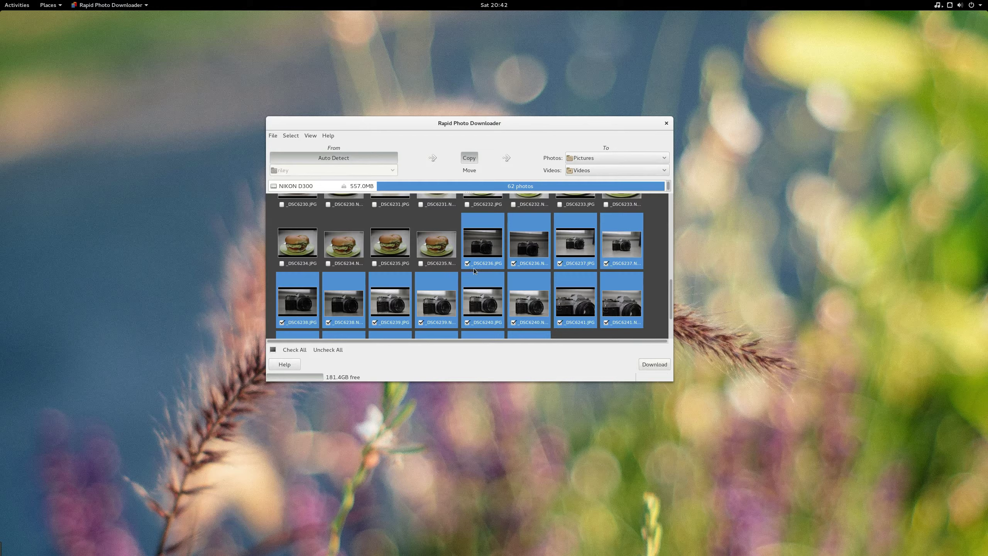
pyautogui.click(654, 364)
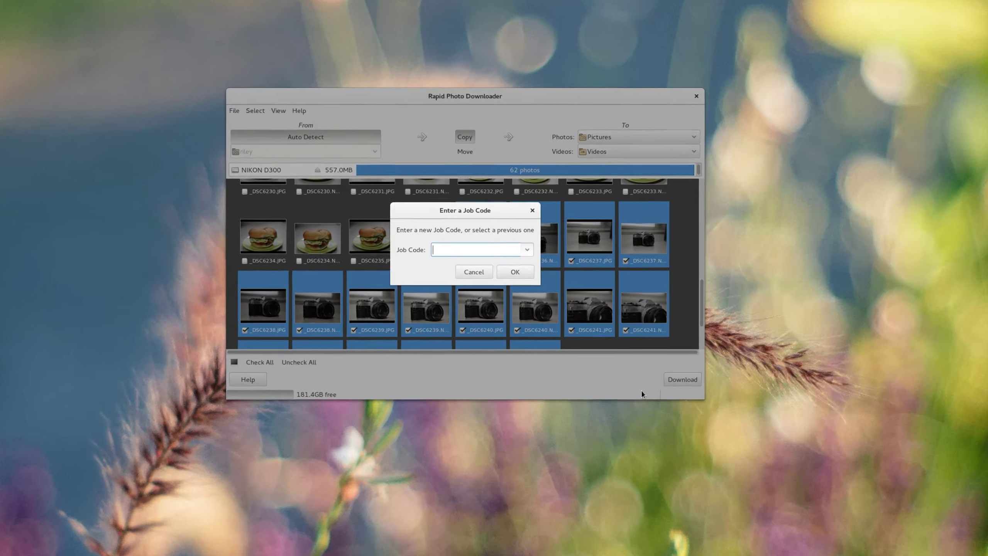
pyautogui.write('Film-C')
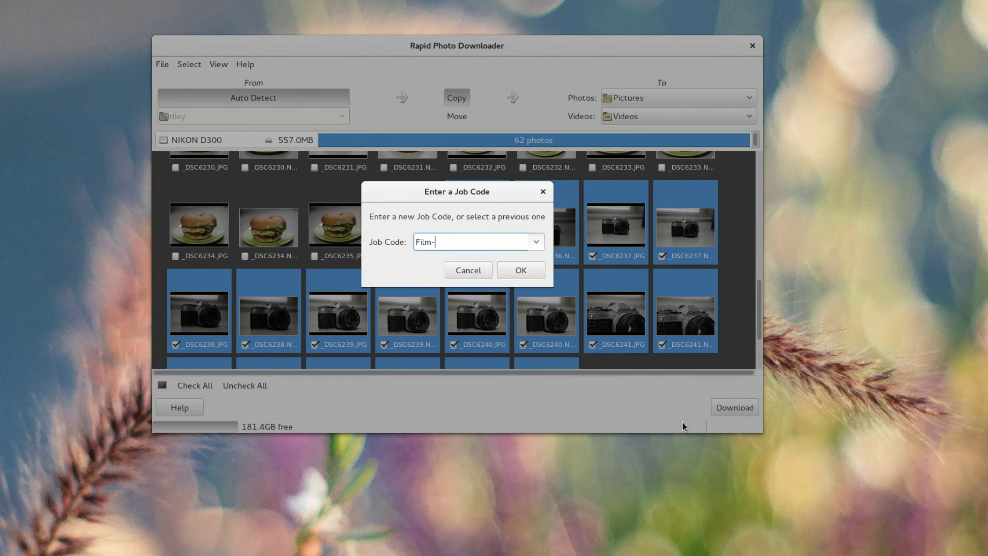
pyautogui.write('amera')
pyautogui.click(527, 269)
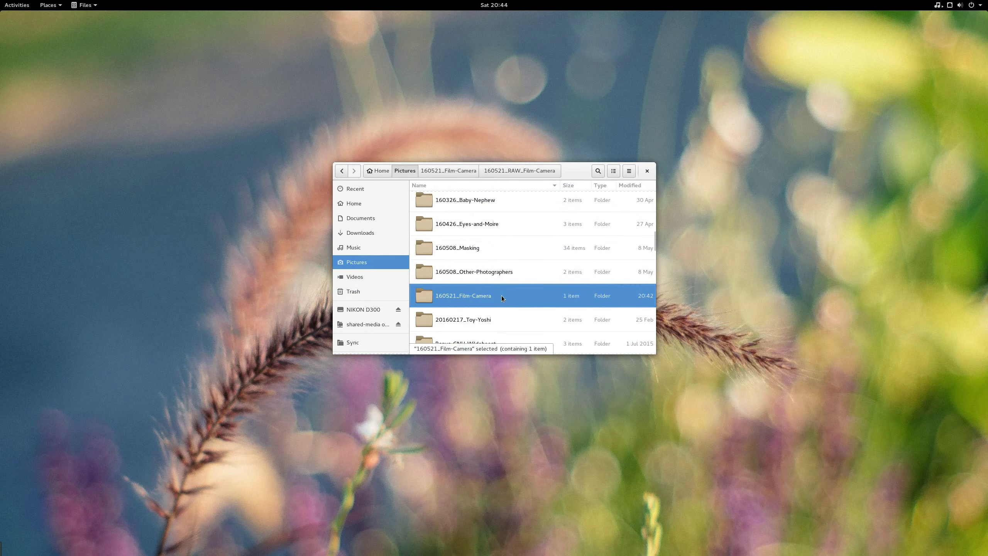
# Open 160521_Film-Camera, then 160521_RAW_Film-Camera, and scroll through the downloaded JPG and NEF files
pyautogui.doubleClick(501, 295)
pyautogui.click(479, 206)
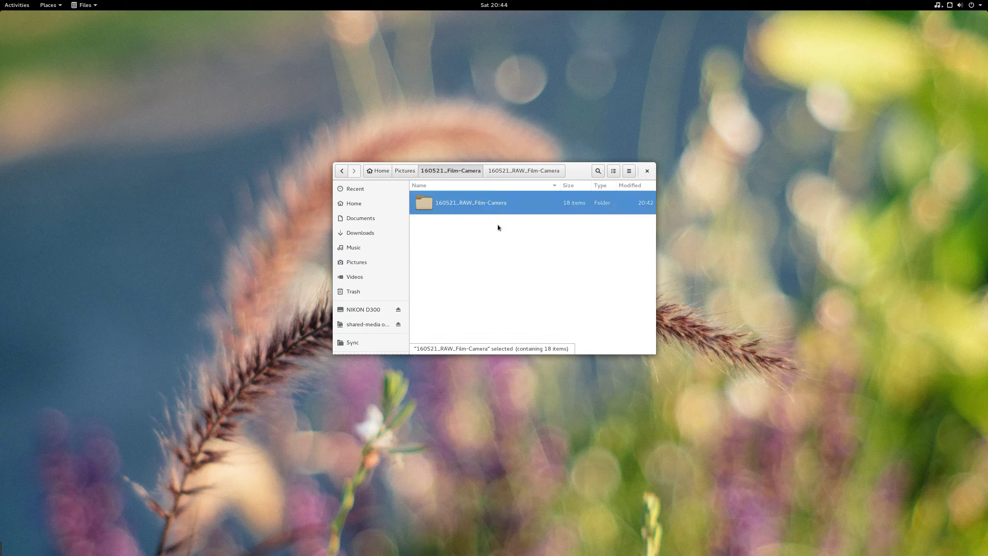
pyautogui.doubleClick(523, 209)
pyautogui.scroll(-2, 548, 223)
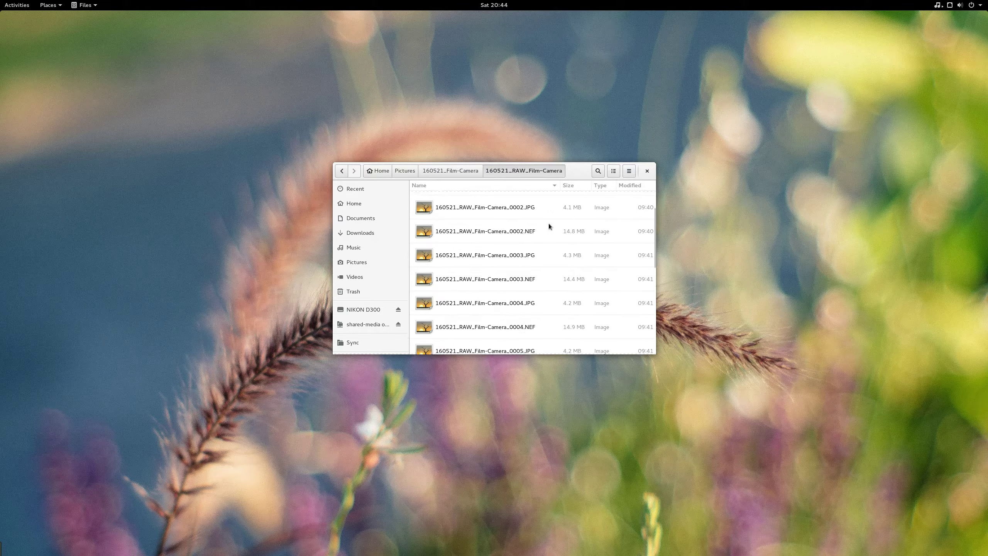
pyautogui.scroll(-5, 548, 225)
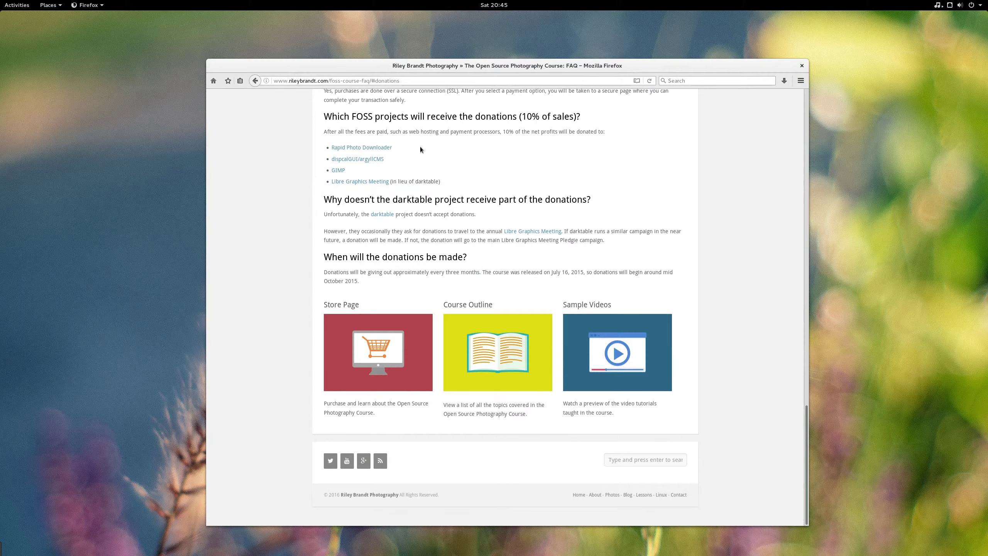
# Highlight the Rapid Photo Downloader entry in the course FAQ's donations list
pyautogui.moveTo(421, 147); pyautogui.dragTo(319, 156)
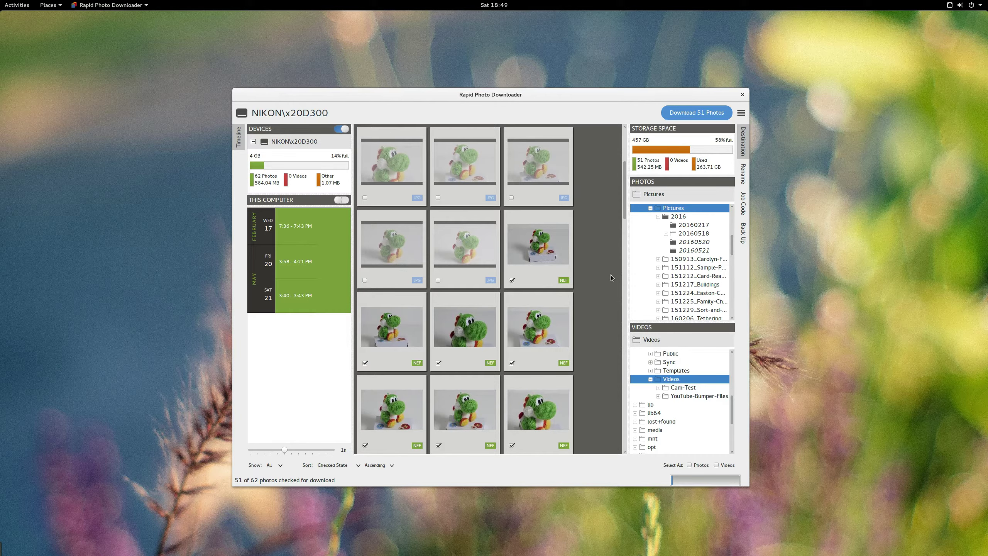
# Scroll the NIKON D300 thumbnail grid down to the camera photos
pyautogui.scroll(-15, 610, 274)
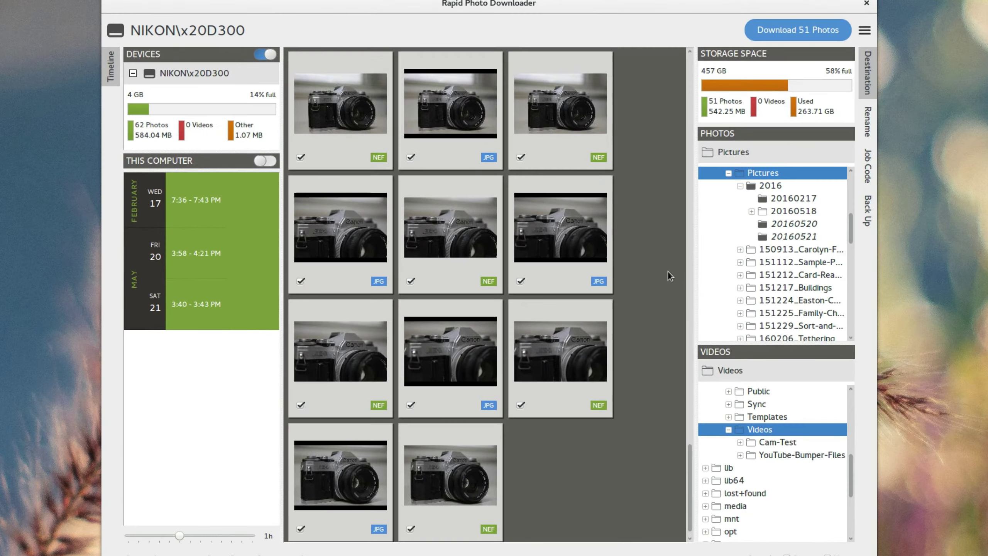
pyautogui.scroll(-1, 668, 273)
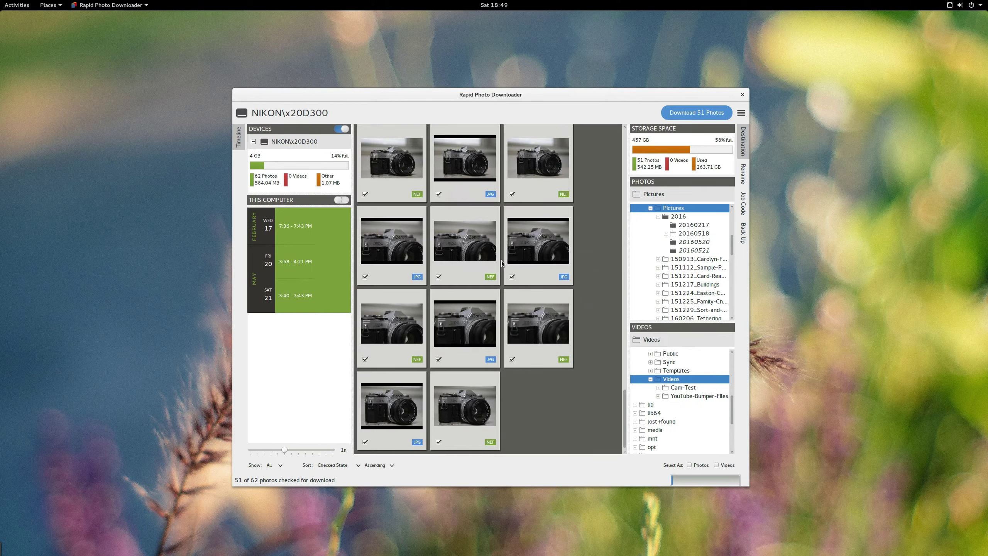
pyautogui.click(477, 259)
pyautogui.rightClick(467, 233)
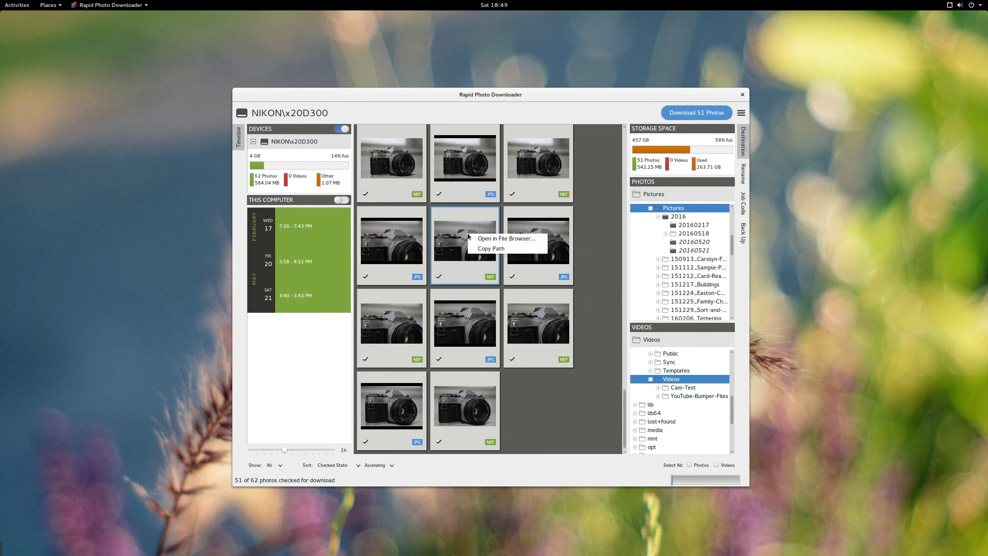
pyautogui.click(521, 241)
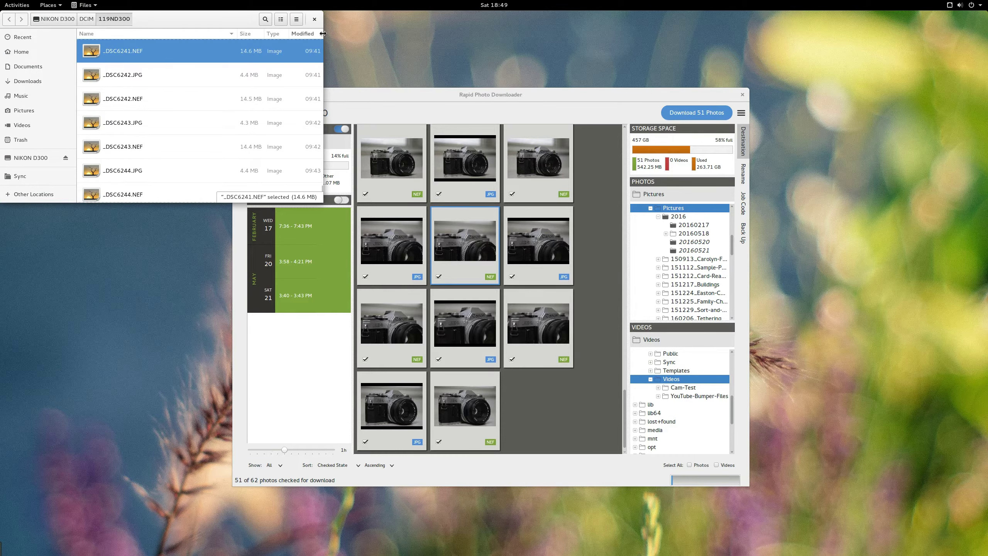
pyautogui.click(315, 18)
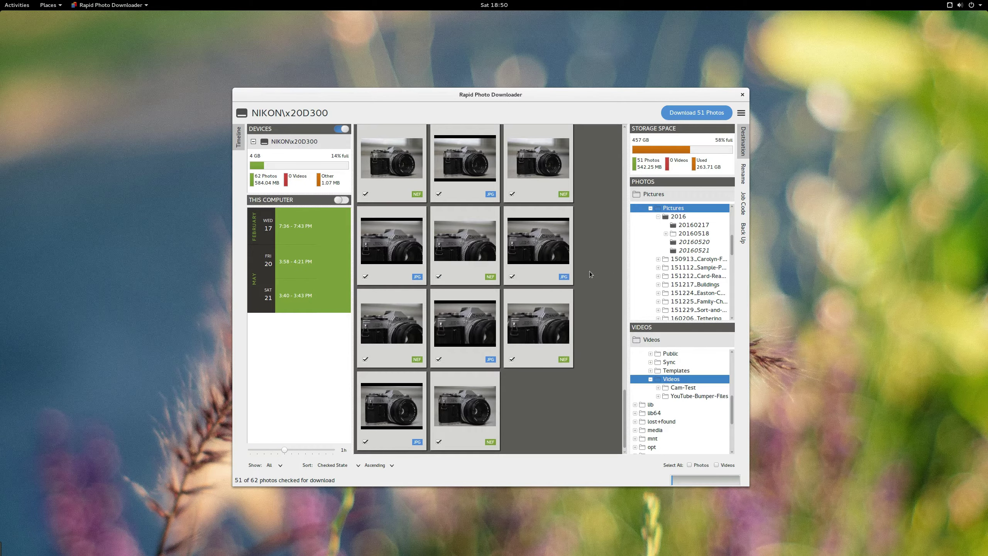
pyautogui.click(343, 465)
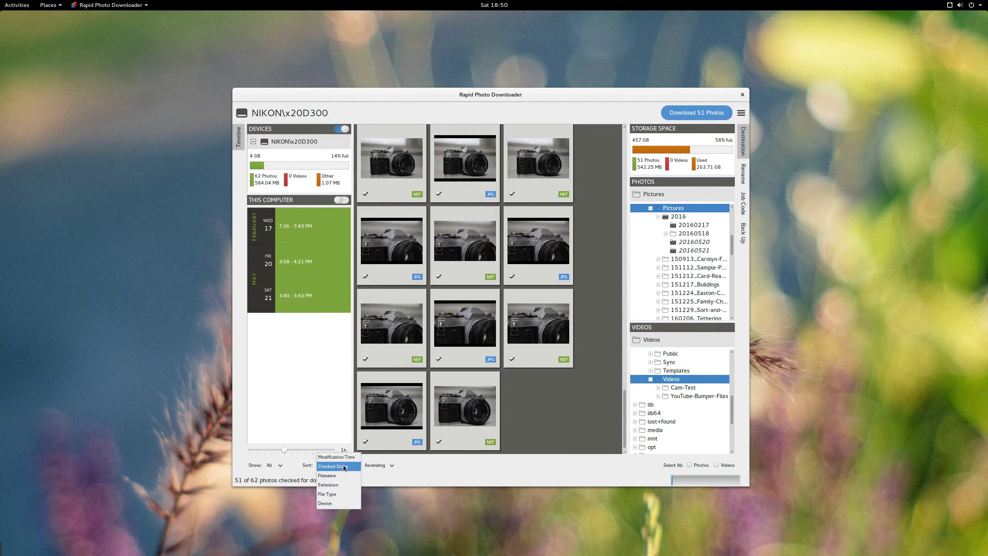
pyautogui.click(343, 484)
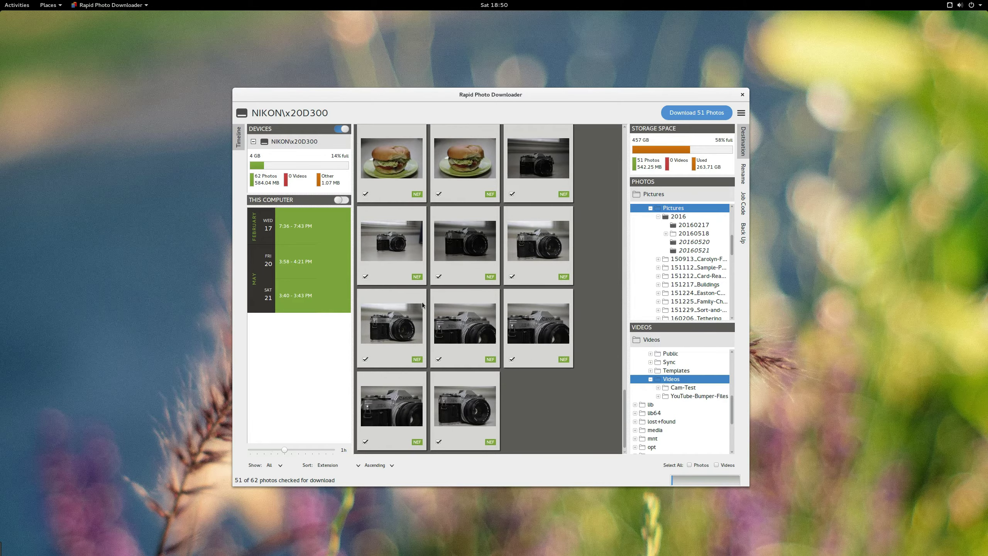
pyautogui.click(330, 465)
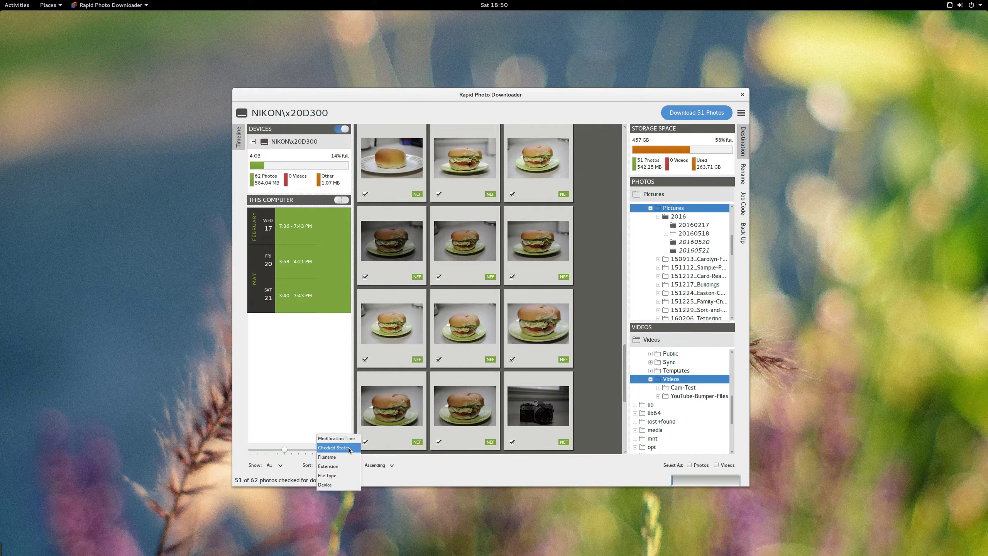
pyautogui.click(335, 448)
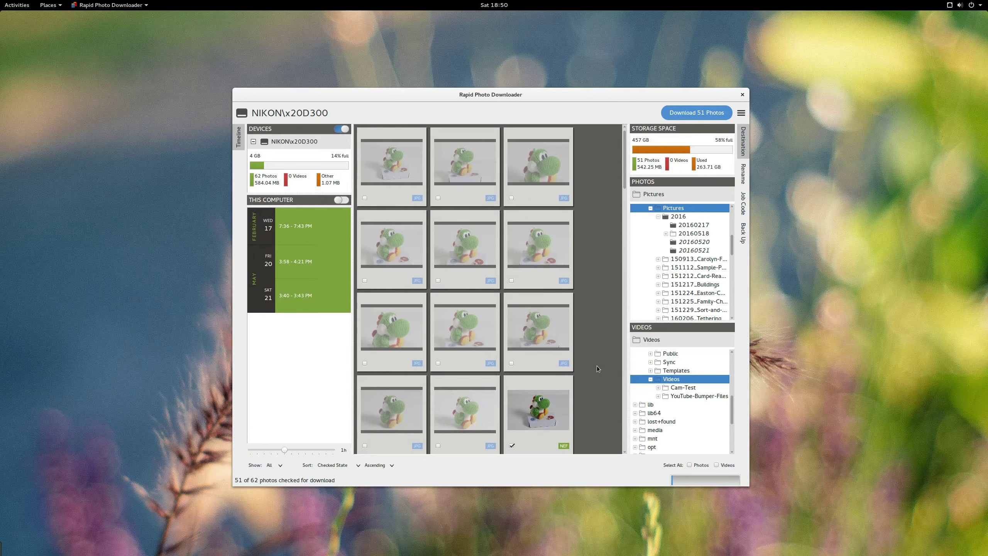
pyautogui.click(512, 280)
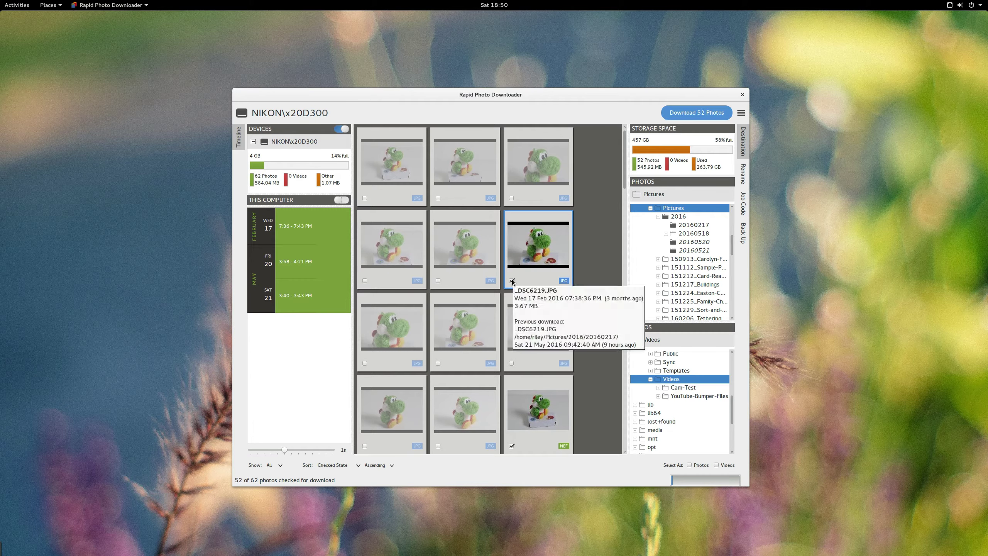
pyautogui.click(511, 280)
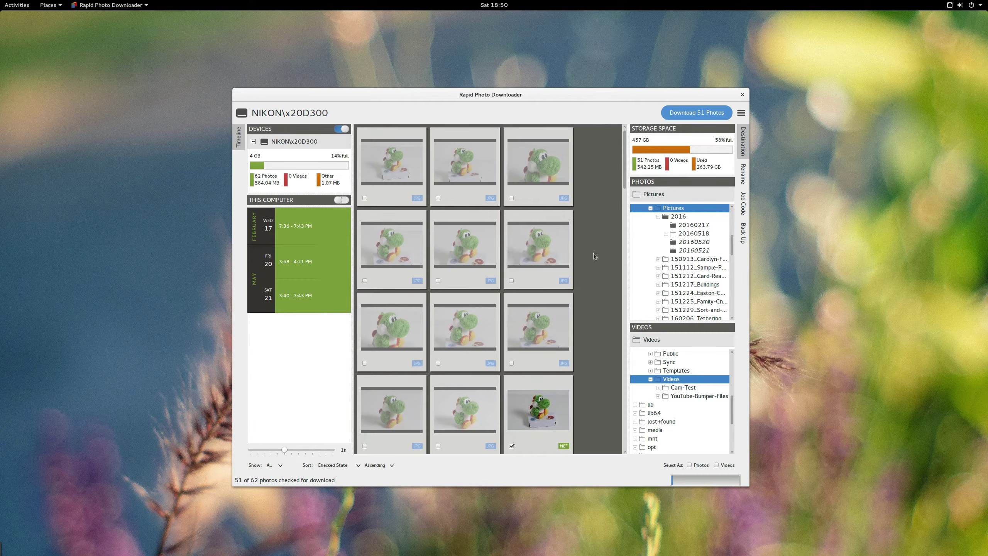
pyautogui.scroll(-3, 593, 254)
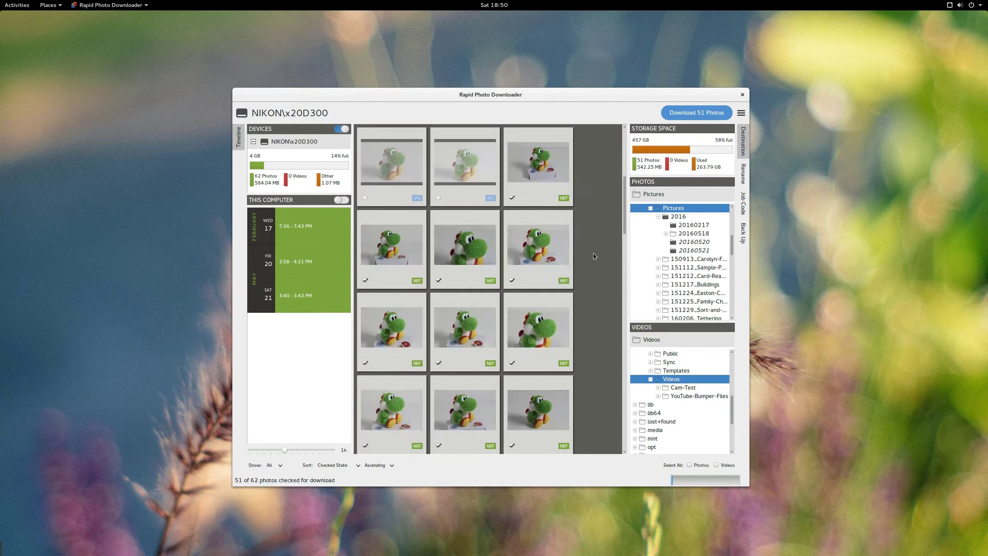
pyautogui.scroll(3, 592, 253)
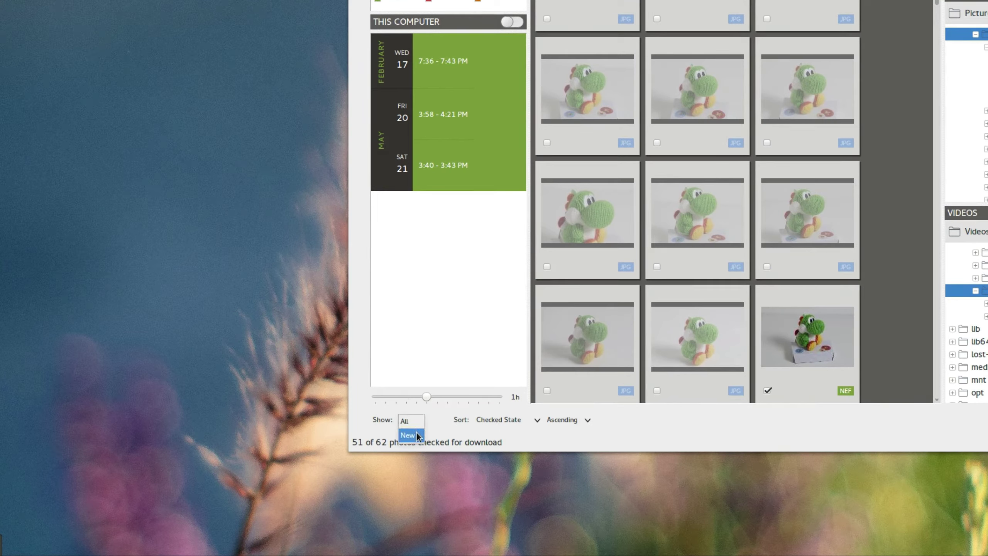
pyautogui.click(409, 435)
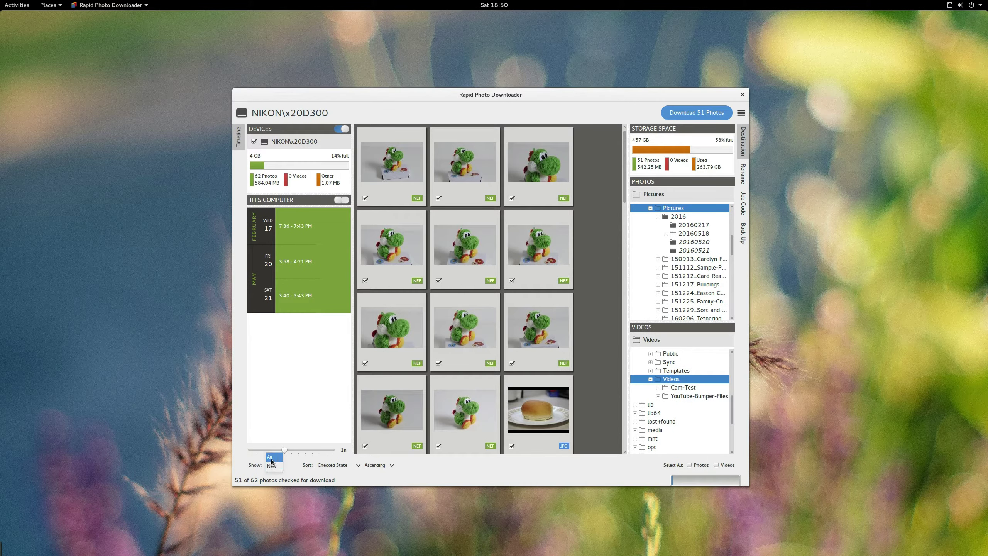
pyautogui.click(270, 458)
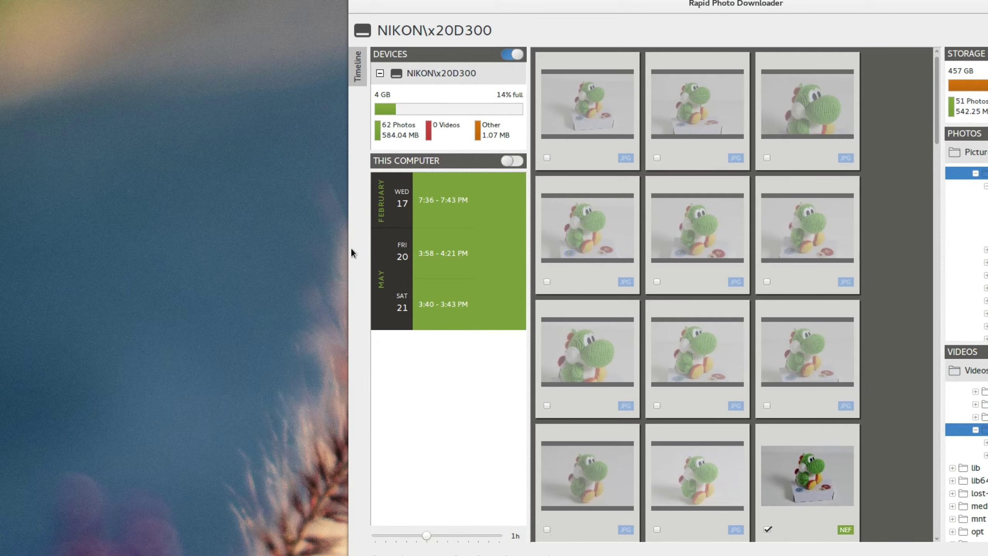
pyautogui.click(356, 76)
pyautogui.click(356, 68)
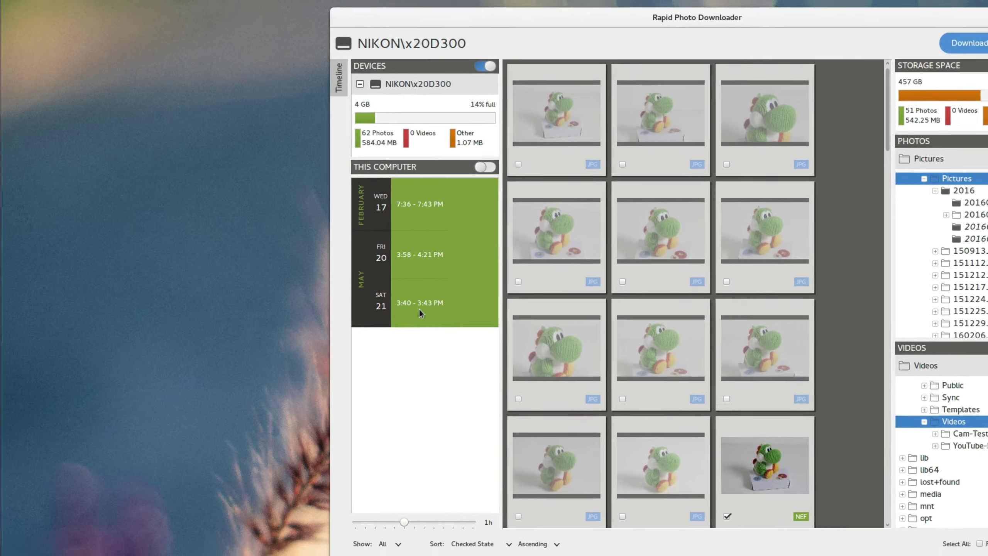
pyautogui.click(444, 306)
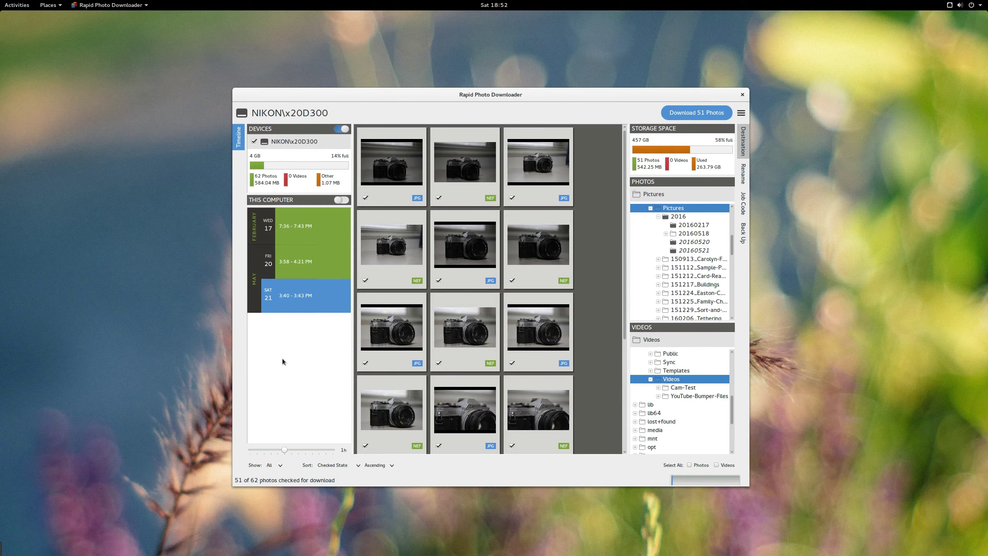
pyautogui.scroll(-5, 618, 277)
pyautogui.scroll(5, 600, 269)
pyautogui.keyDown('ctrl'); pyautogui.click(303, 269); pyautogui.keyUp('ctrl')
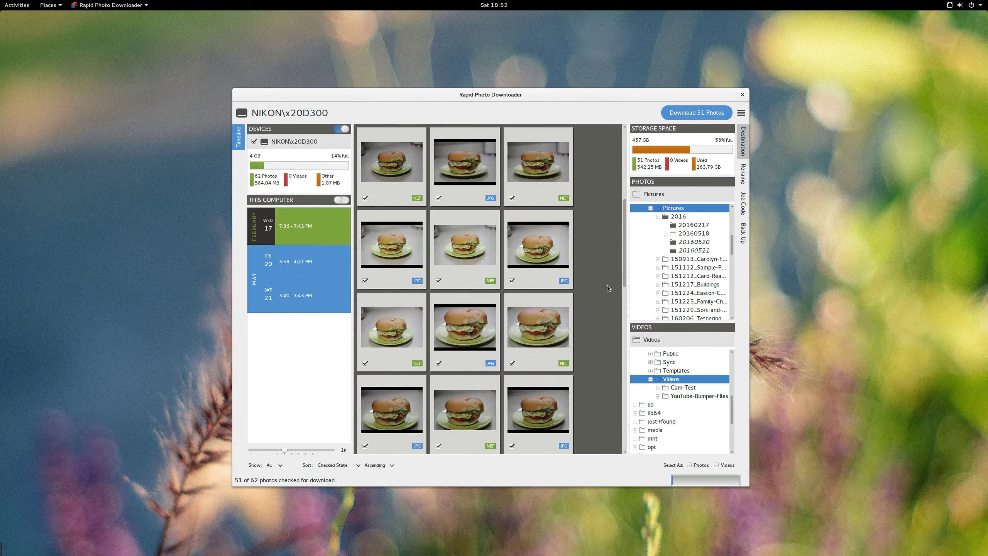
pyautogui.scroll(-5, 607, 285)
pyautogui.scroll(-3, 607, 285)
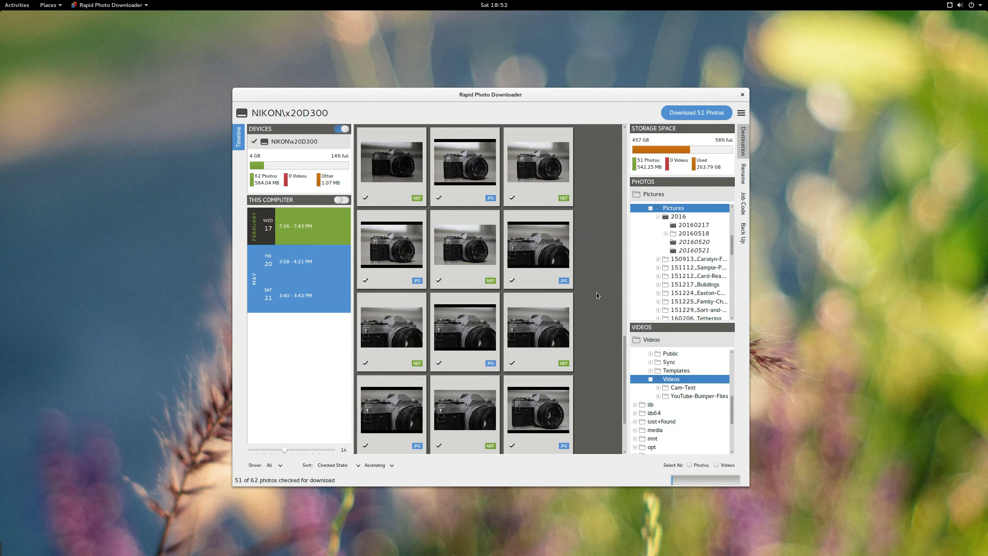
pyautogui.click(300, 303)
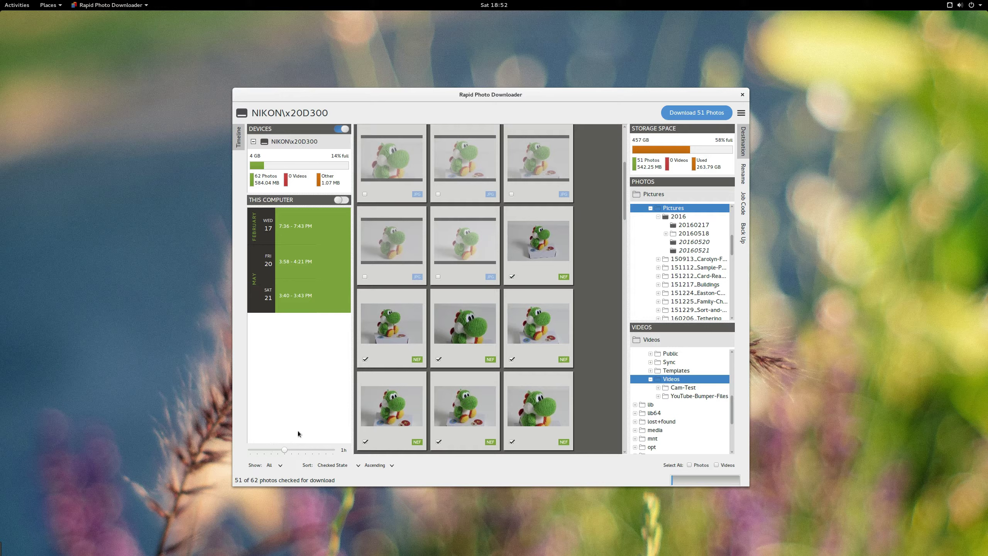
pyautogui.click(304, 303)
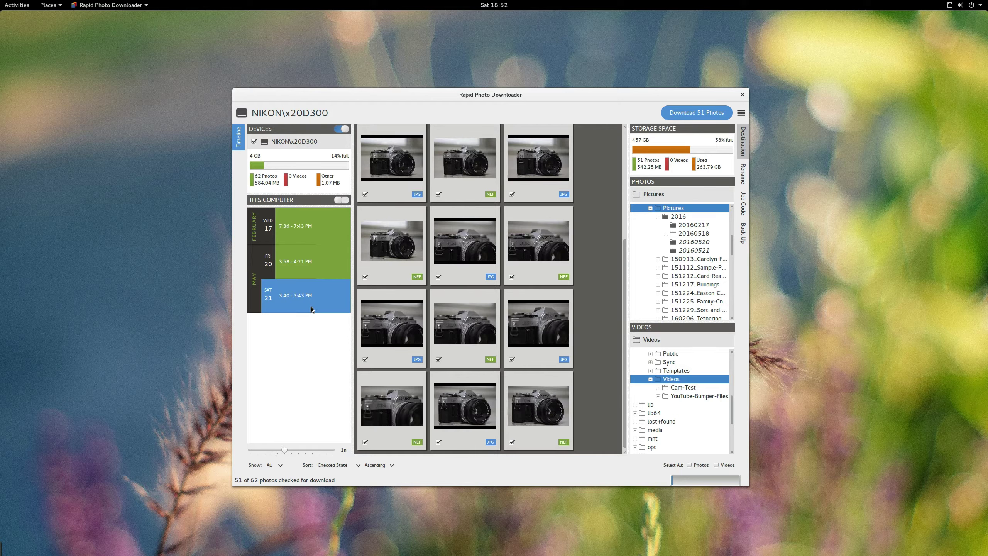
pyautogui.moveTo(310, 307)
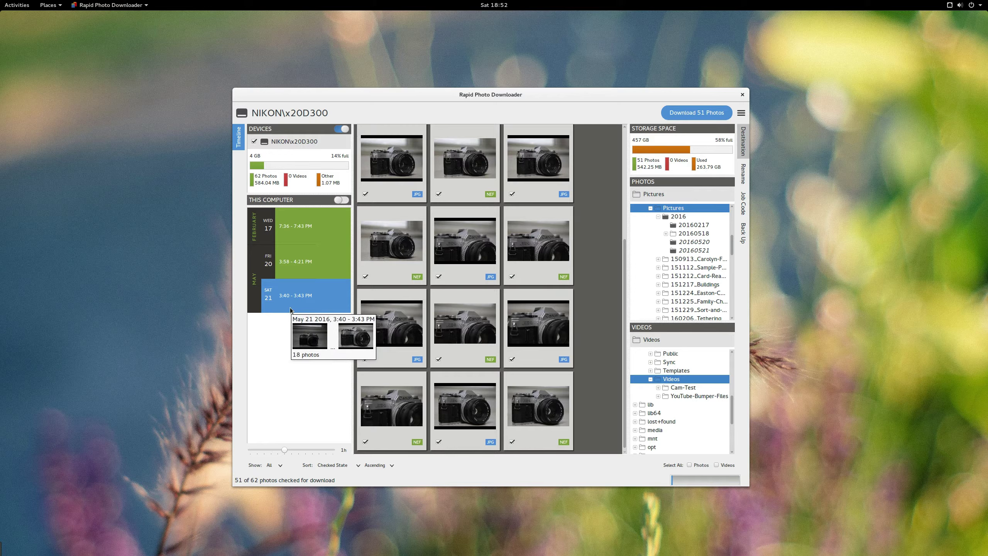
pyautogui.click(298, 272)
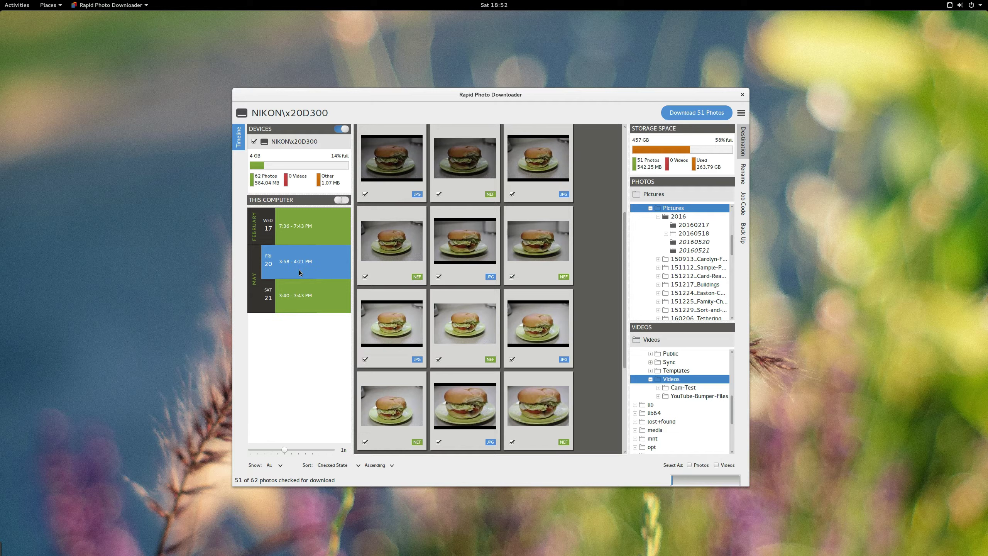
pyautogui.click(292, 296)
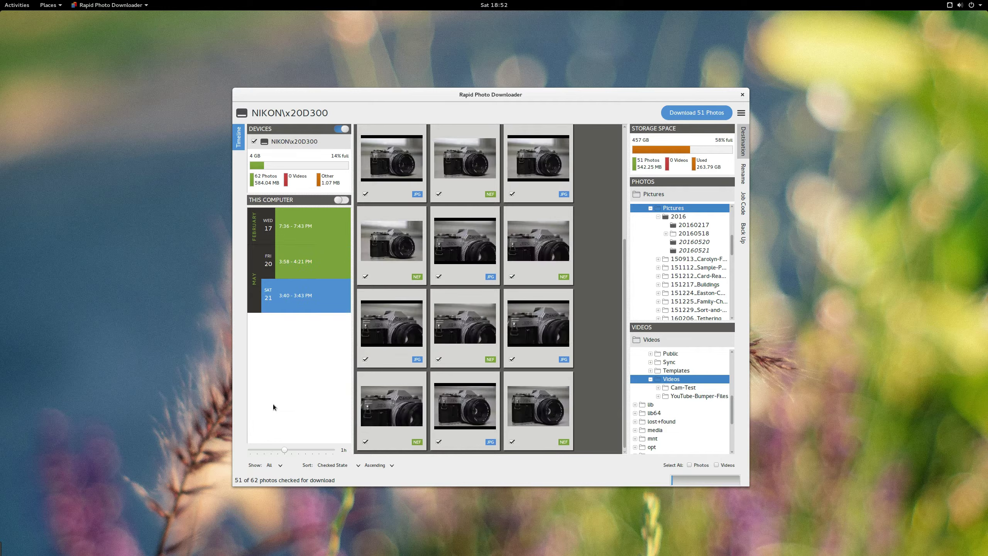
pyautogui.click(326, 288)
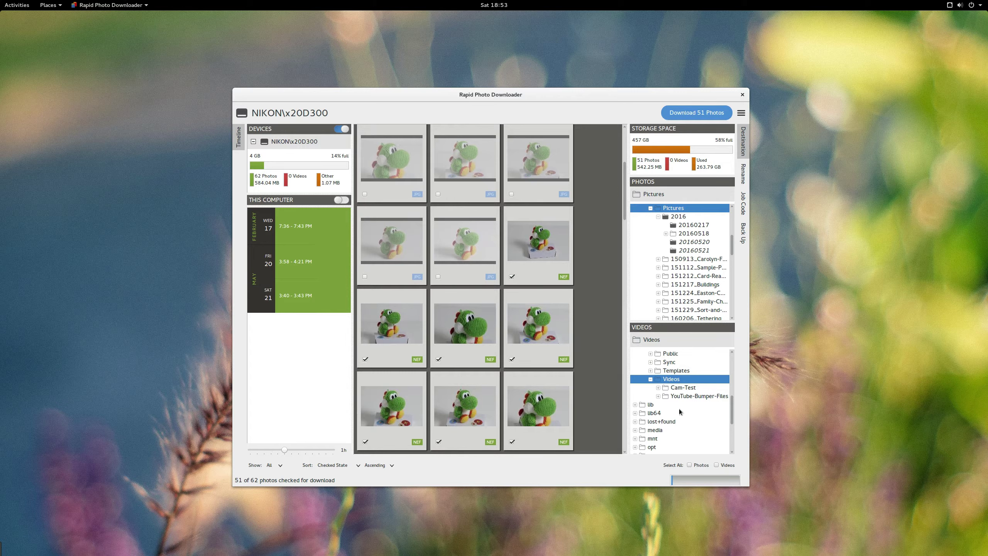
pyautogui.click(743, 152)
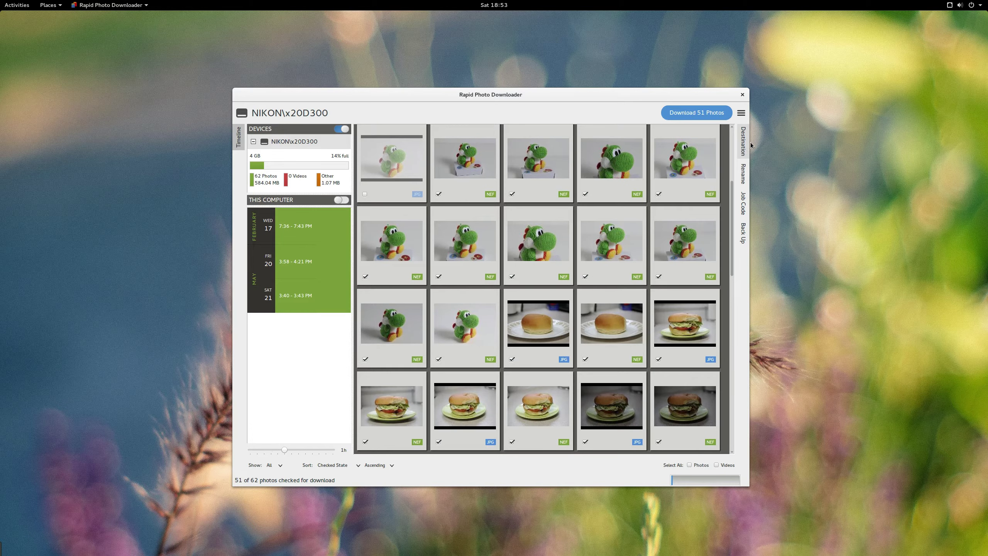
pyautogui.click(743, 144)
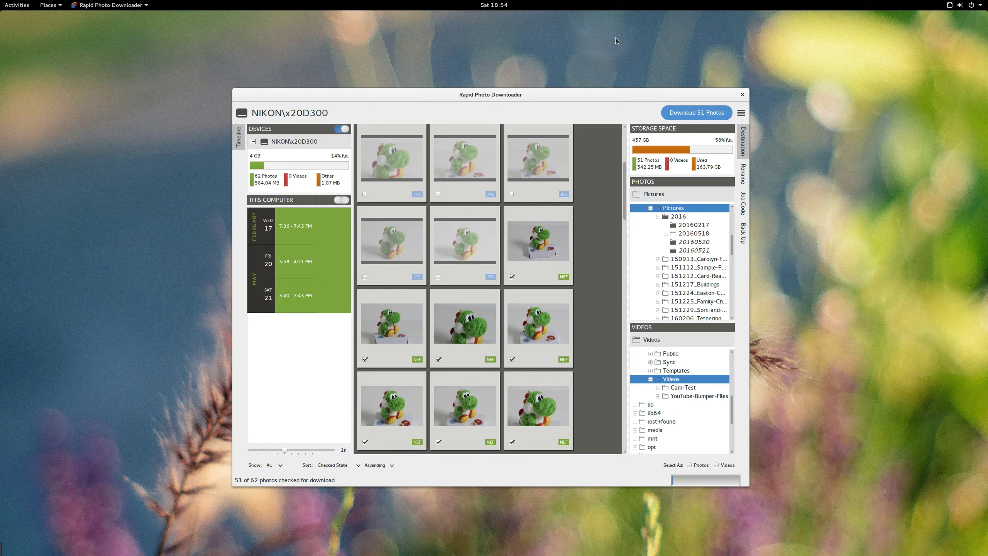
pyautogui.click(741, 114)
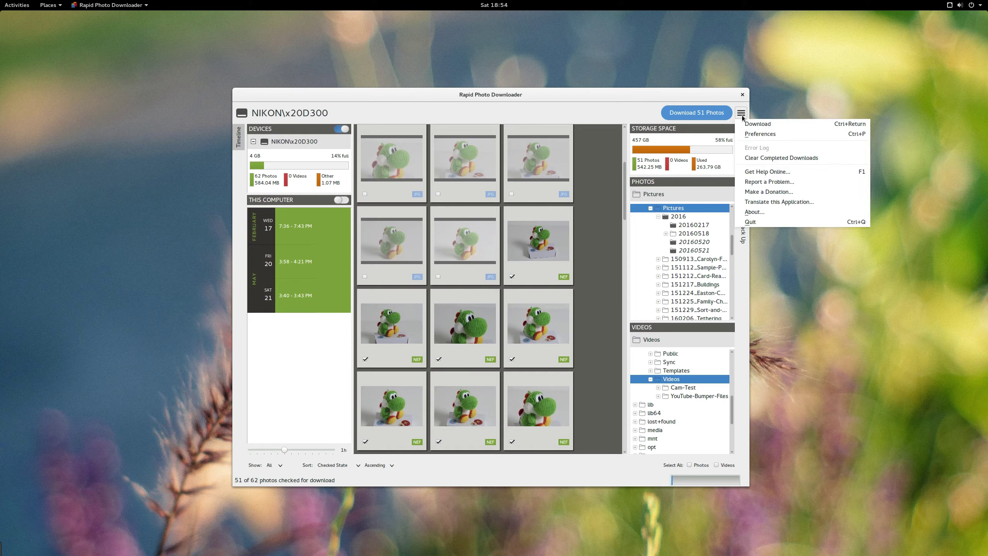
pyautogui.click(769, 134)
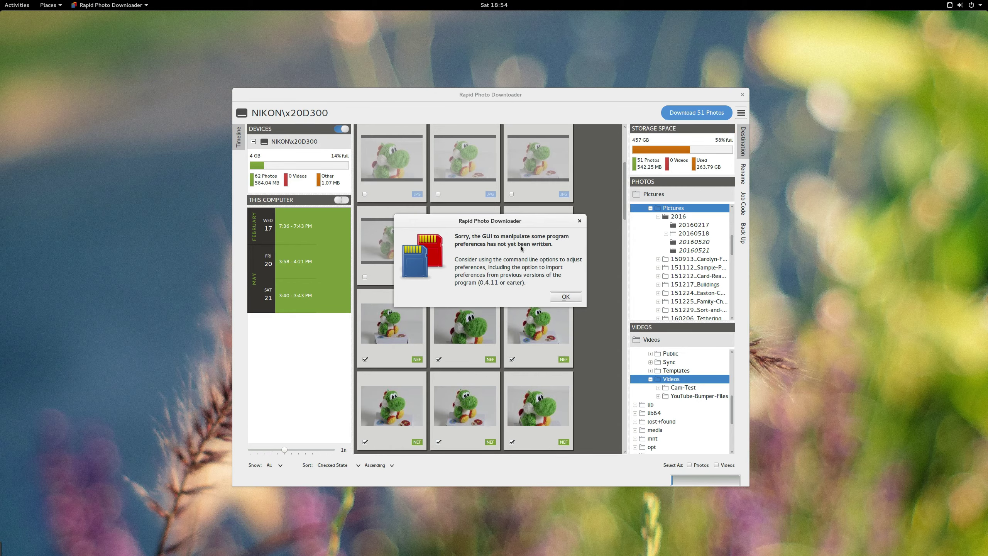
pyautogui.click(565, 296)
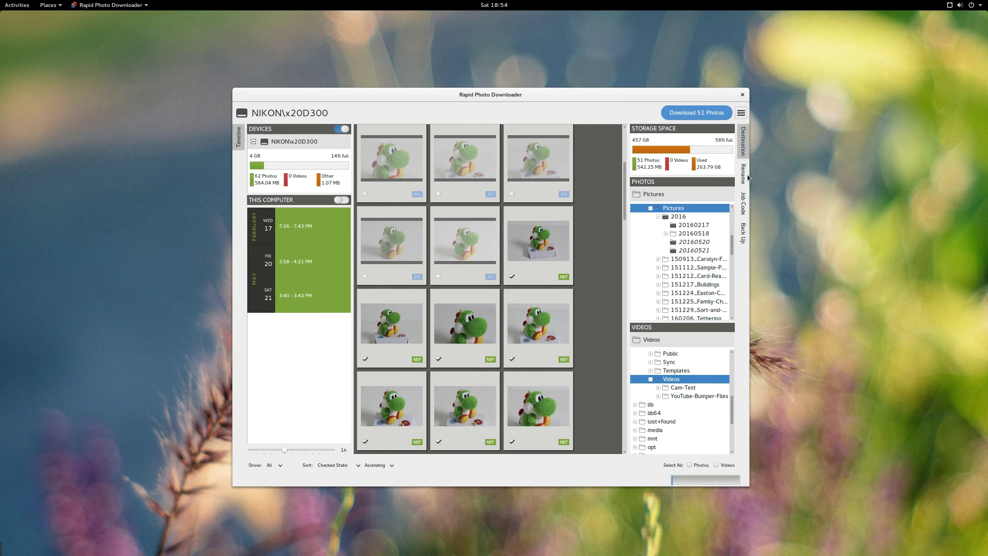